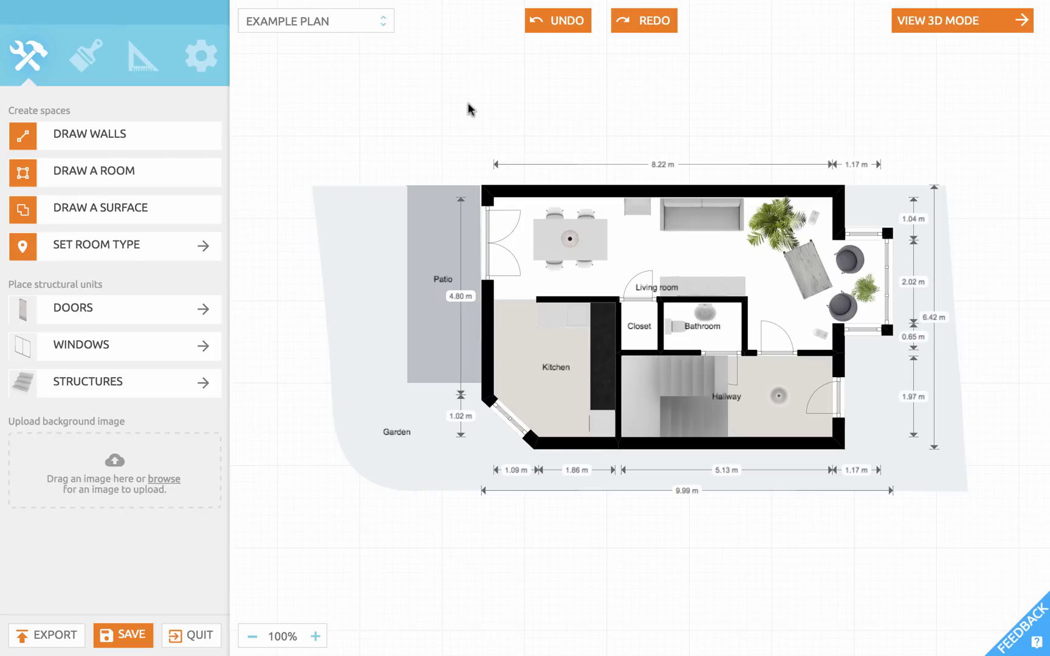
# - Open the 'new floor' level from the floor dropdown list
pyautogui.click(355, 24)
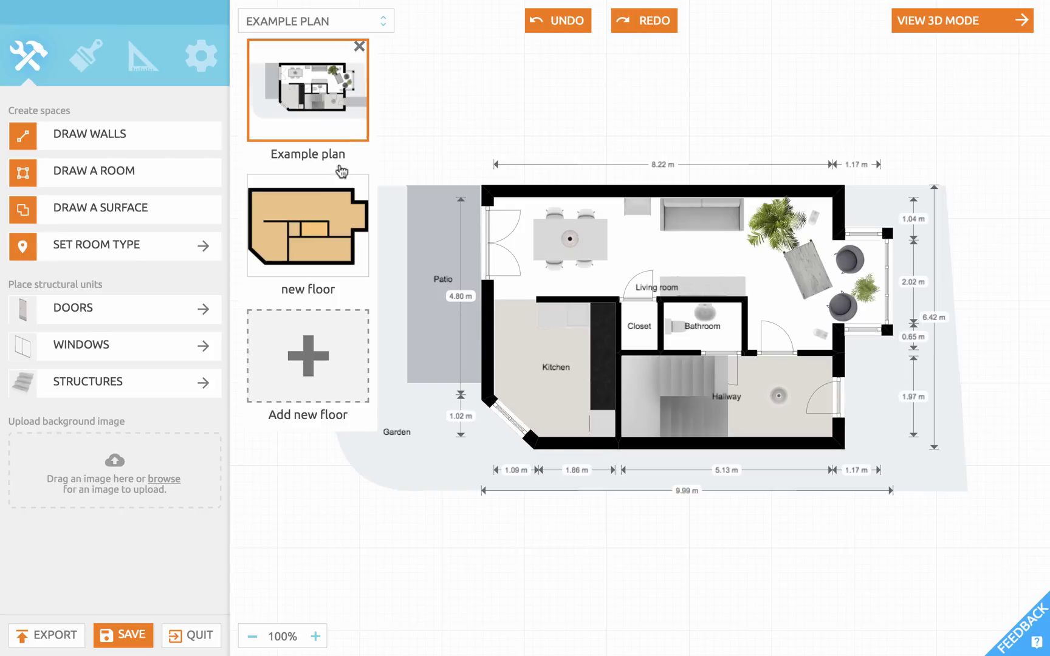
pyautogui.click(350, 237)
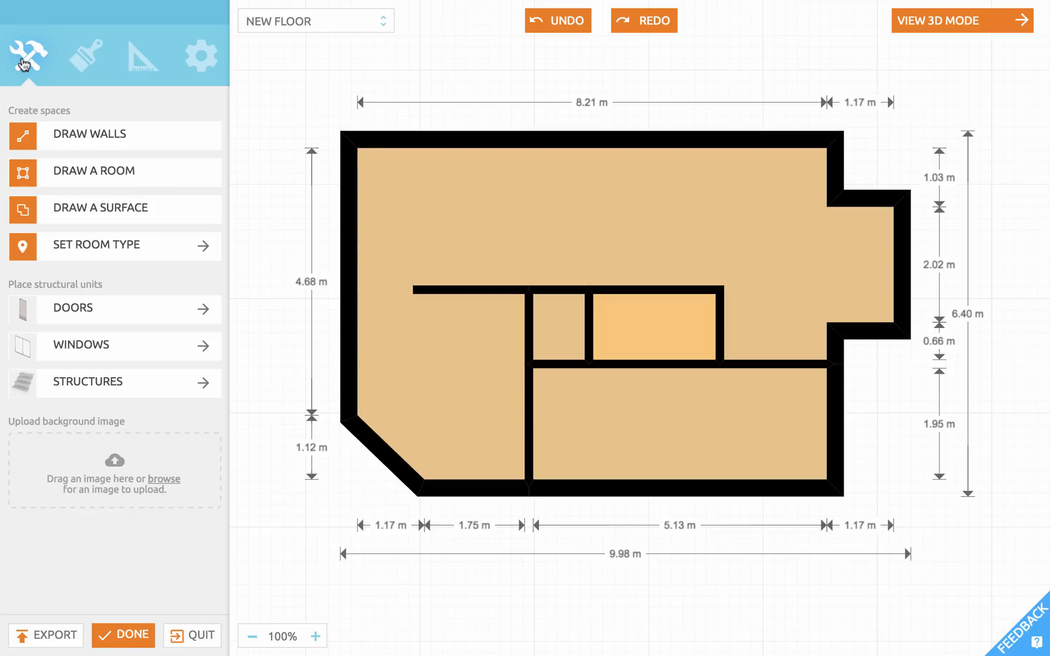
# - Place a front door in the lower room's right outer wall and view the floor in 3D
pyautogui.click(39, 311)
pyautogui.moveTo(38, 313); pyautogui.dragTo(614, 421)
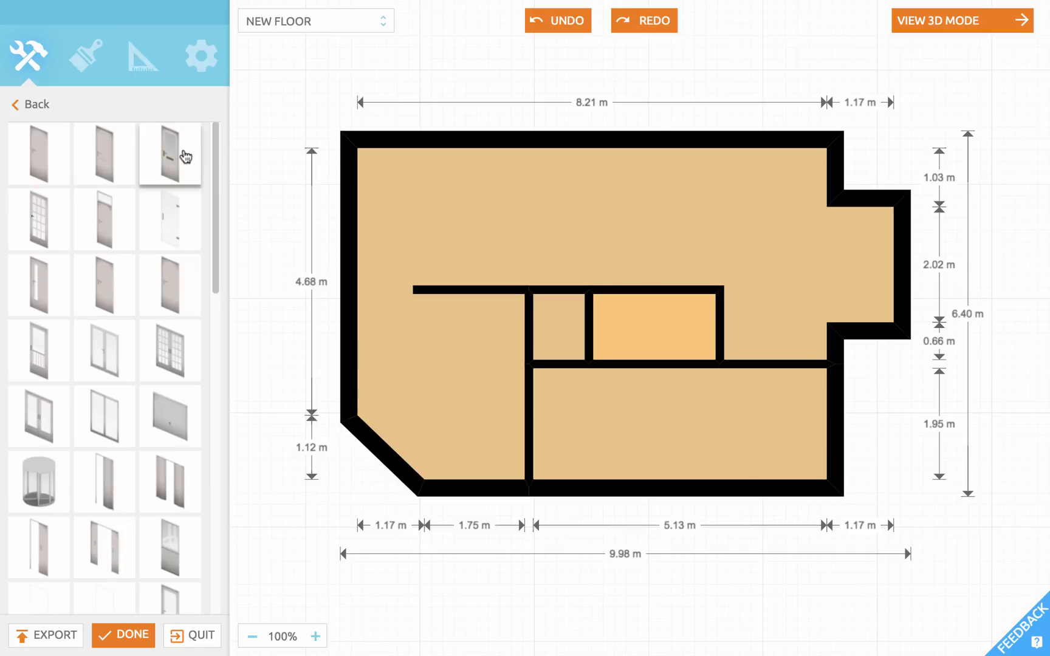
pyautogui.moveTo(180, 156); pyautogui.dragTo(316, 251)
pyautogui.moveTo(384, 315); pyautogui.dragTo(800, 424)
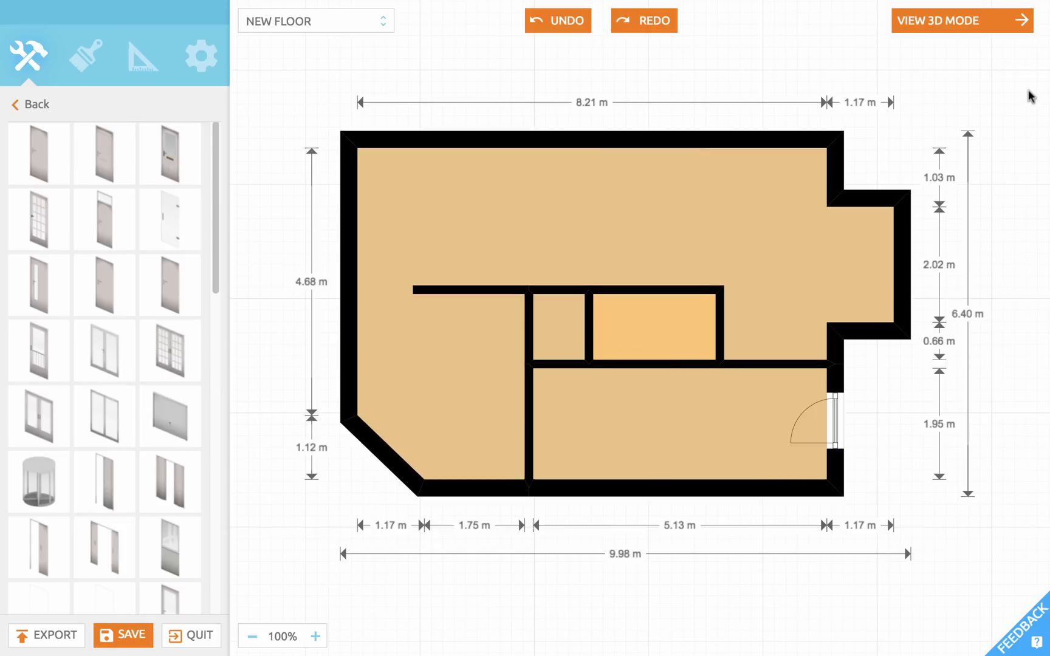
pyautogui.click(970, 28)
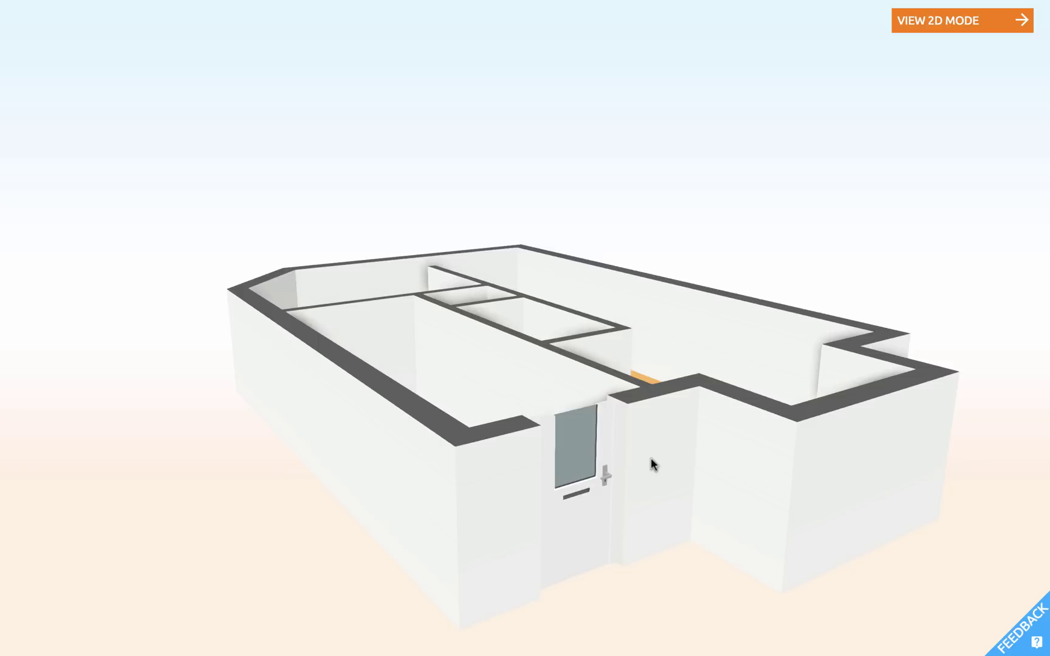
# - Orbit and zoom around the 3D rooms from above, then return to the 2D plan
pyautogui.moveTo(654, 462); pyautogui.dragTo(625, 527)
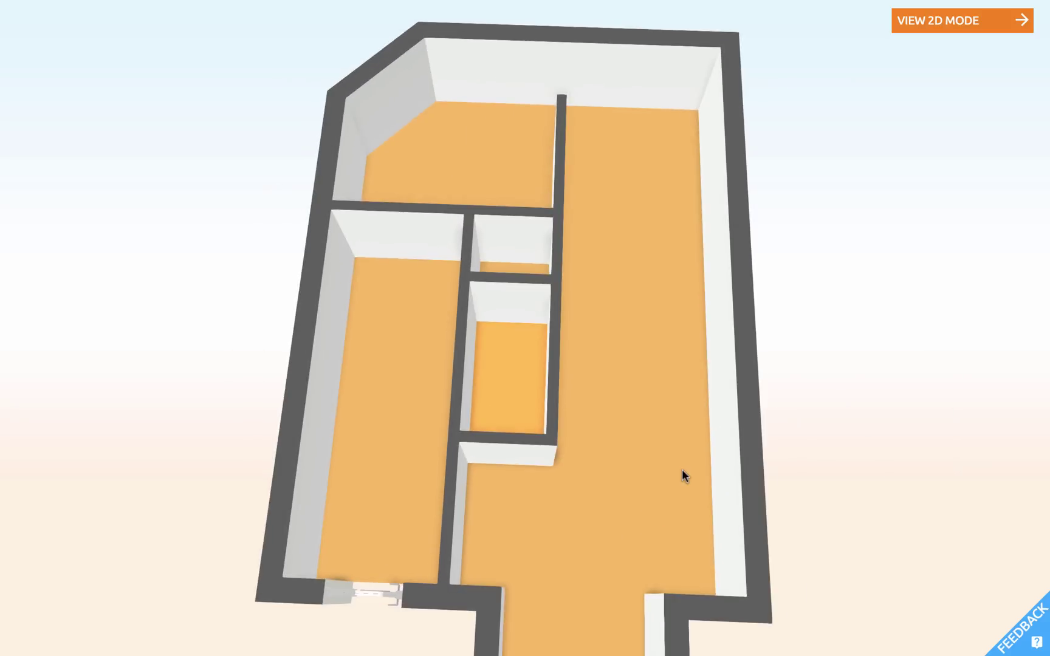
pyautogui.moveTo(702, 476); pyautogui.dragTo(582, 464)
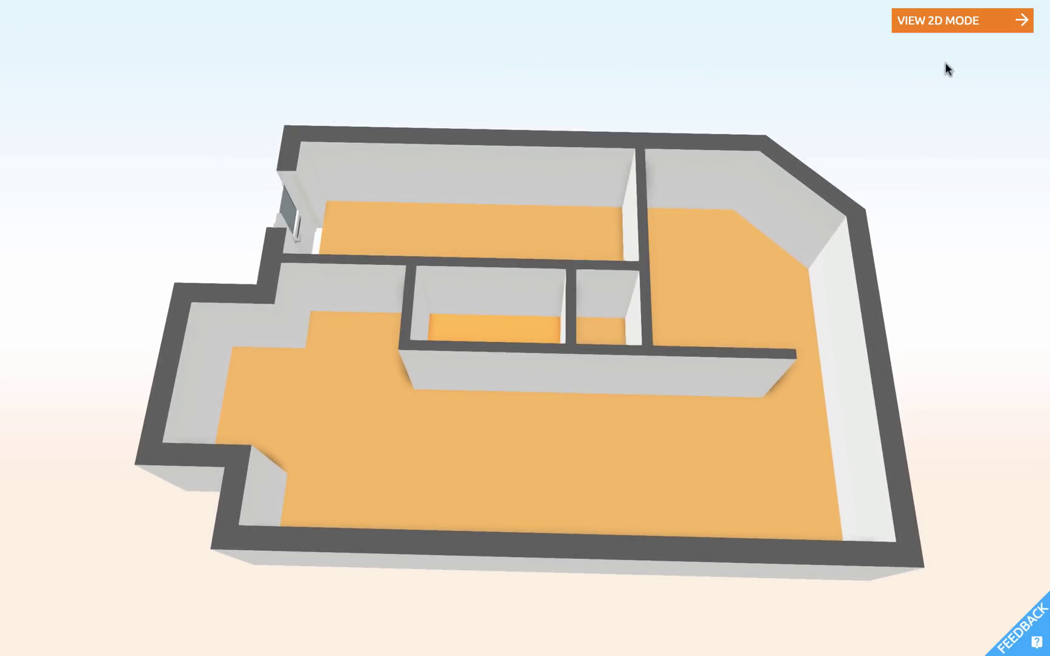
pyautogui.click(943, 20)
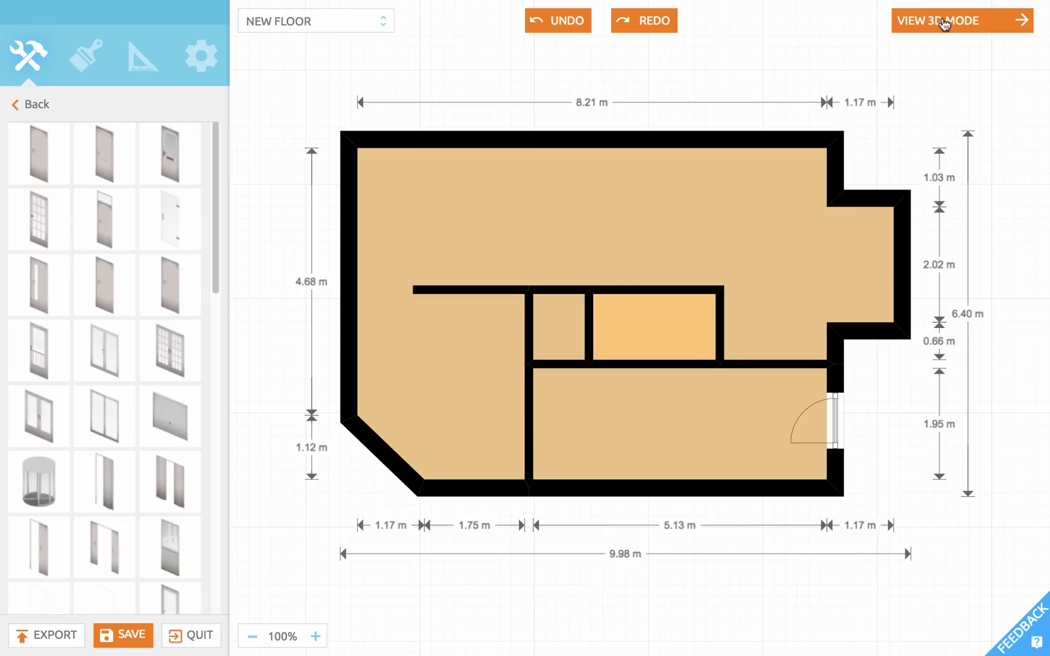
# - Place a classic door in the inner wall above the lower room and duplicate it to its left
pyautogui.click(207, 57)
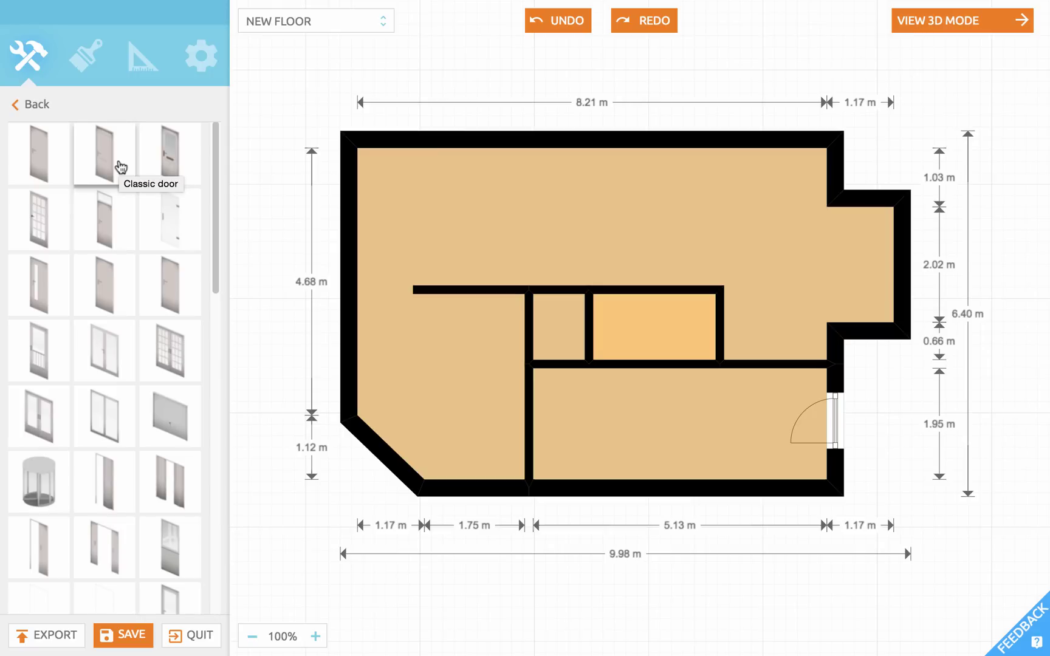
pyautogui.moveTo(122, 168); pyautogui.dragTo(751, 322)
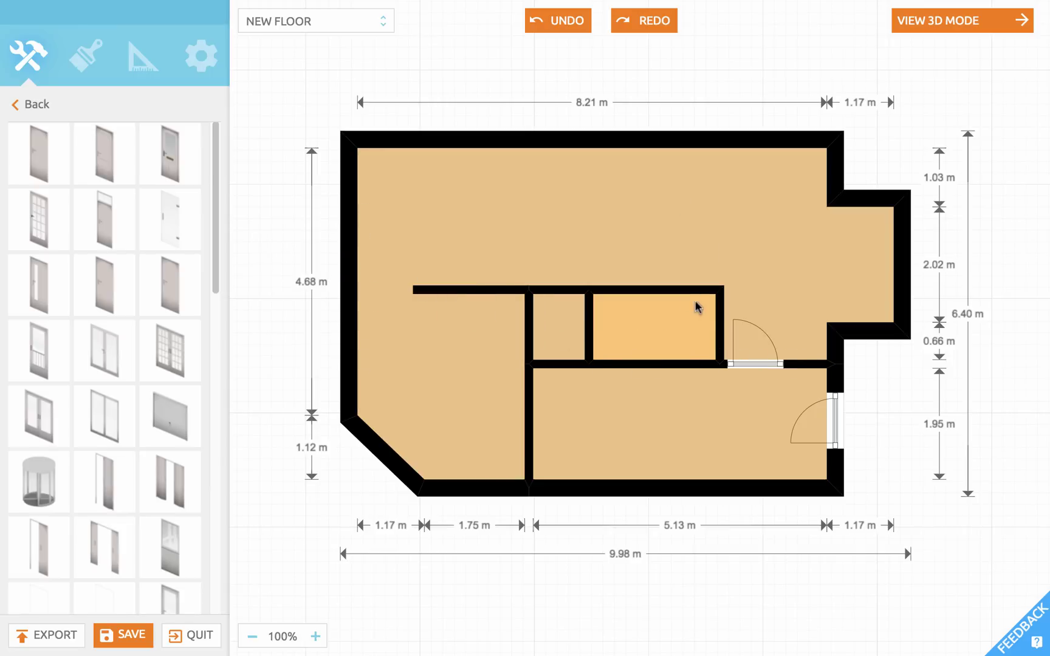
pyautogui.click(750, 364)
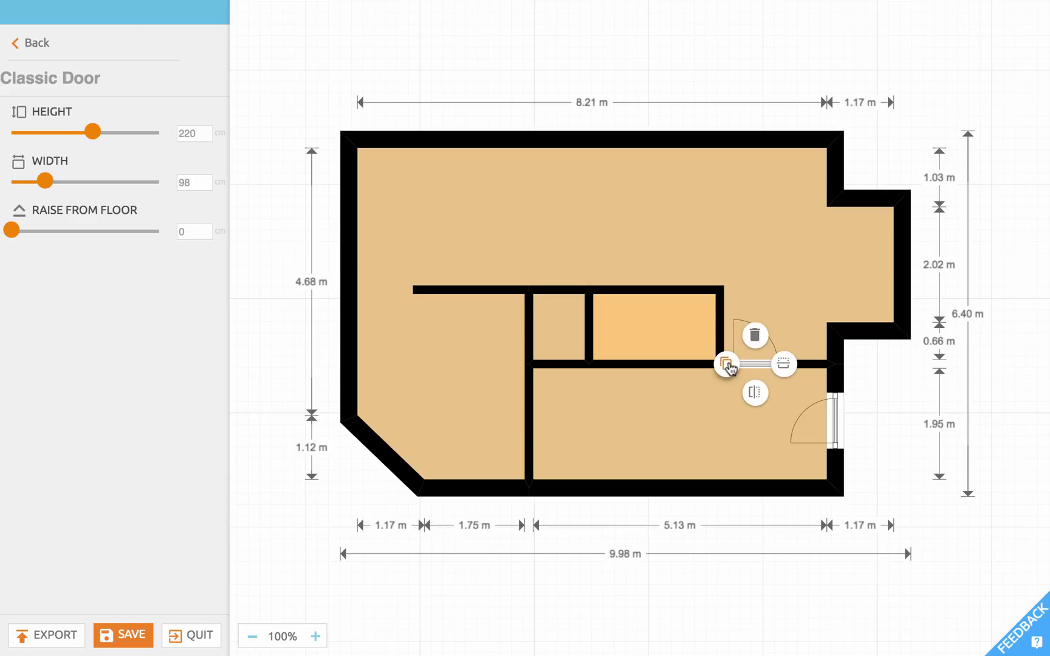
pyautogui.click(726, 364)
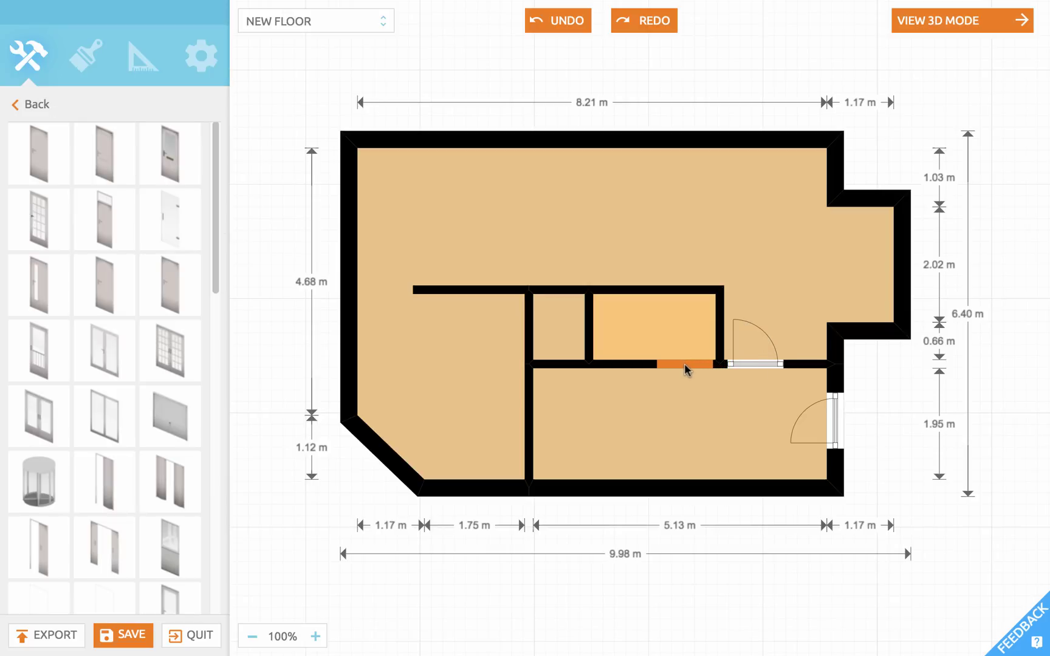
pyautogui.click(684, 363)
# - Flip the second door into the lower room and copy it, swinging upward, onto the small room's top wall
pyautogui.click(683, 365)
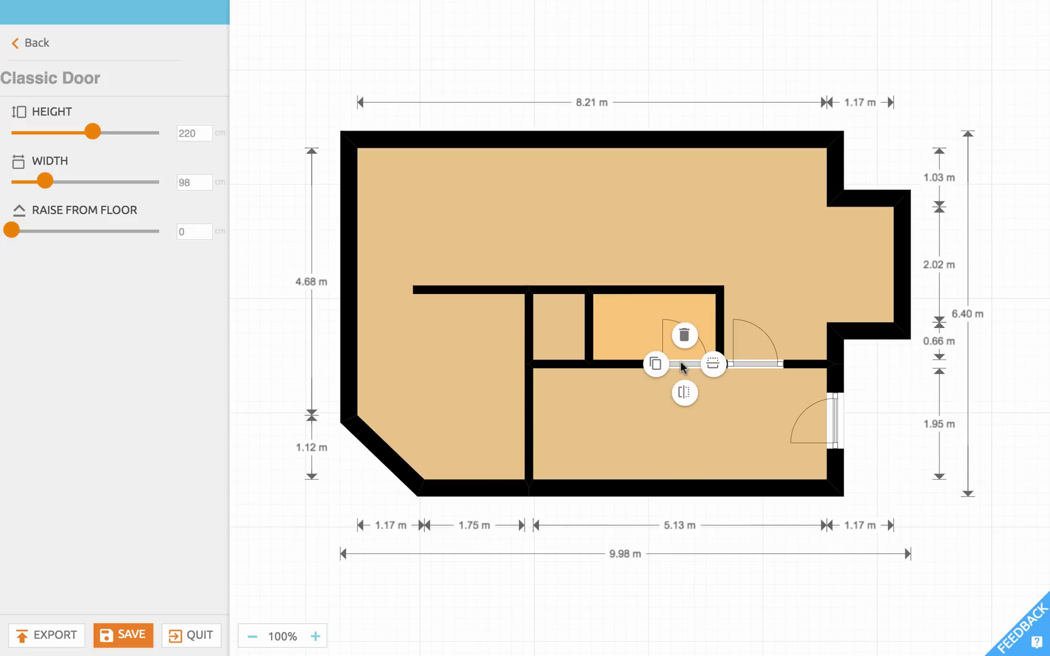
pyautogui.click(685, 393)
pyautogui.click(657, 364)
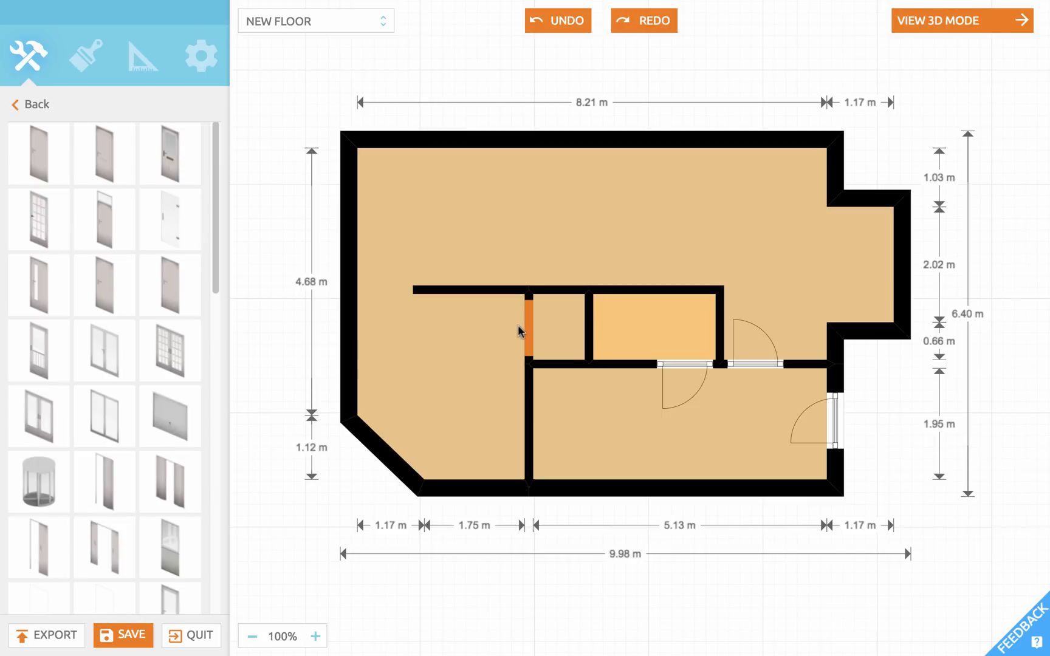
pyautogui.click(558, 292)
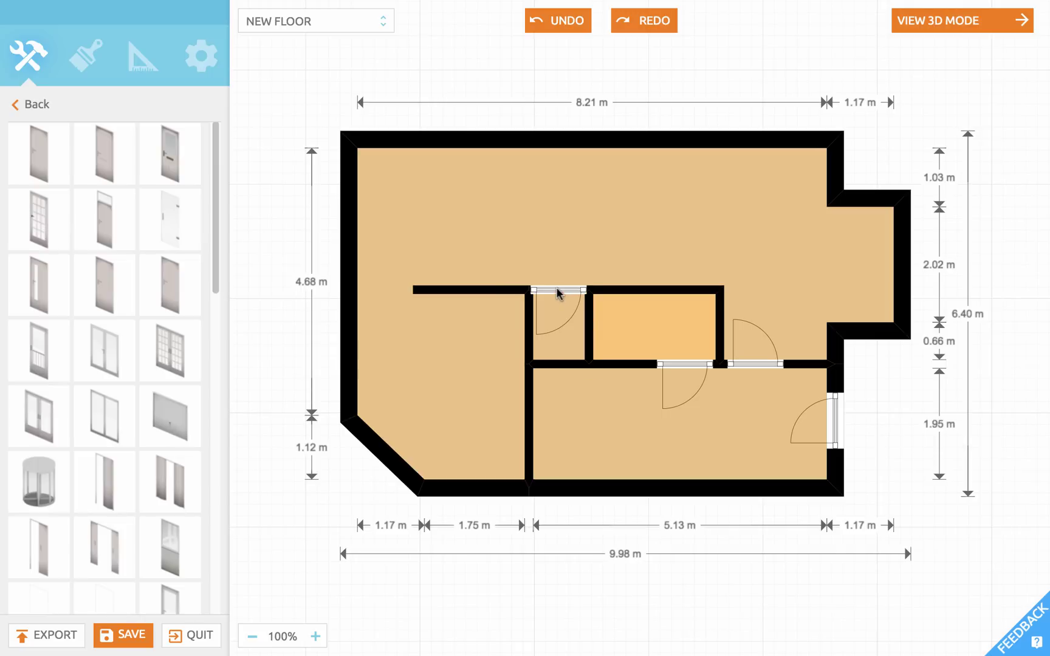
pyautogui.click(558, 292)
pyautogui.click(559, 318)
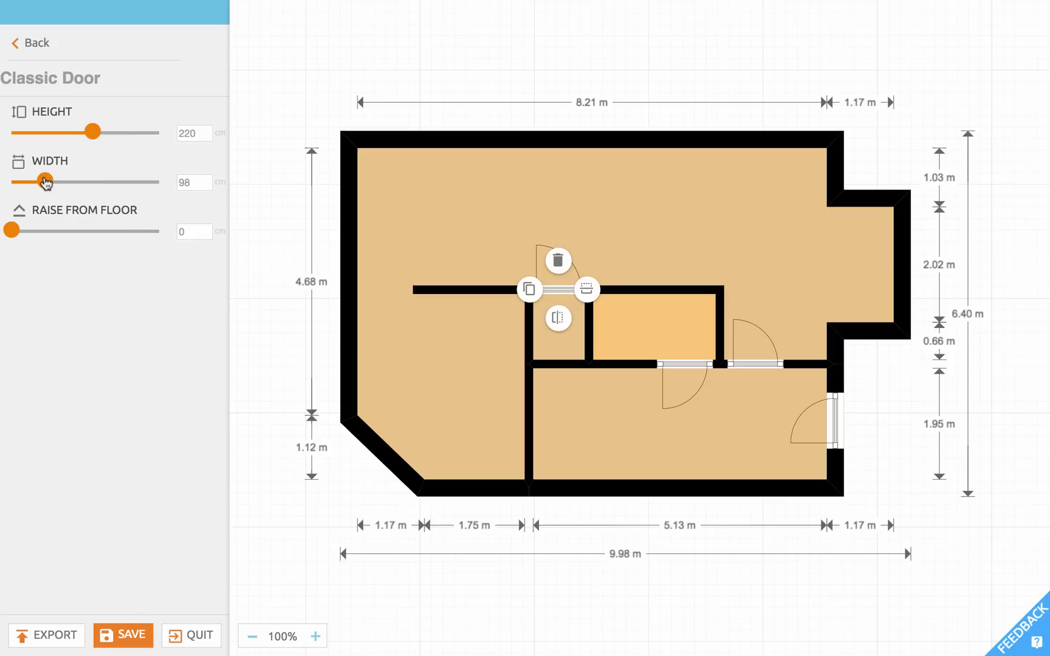
pyautogui.click(277, 204)
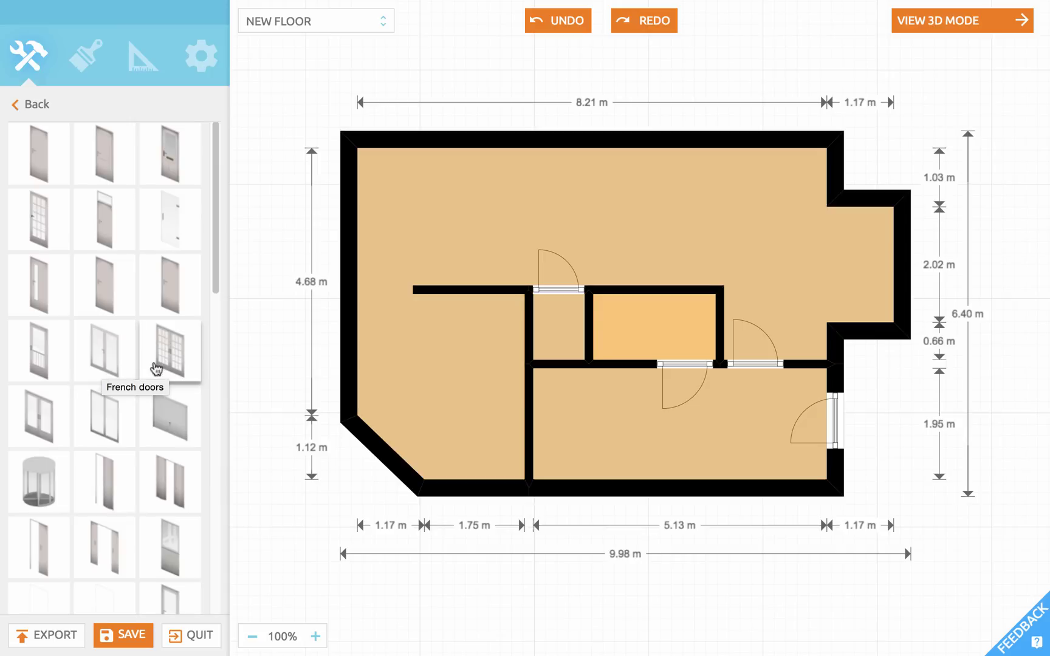
# - Drop French doors into the upper part of the large room's left outer wall
pyautogui.moveTo(163, 367); pyautogui.dragTo(354, 206)
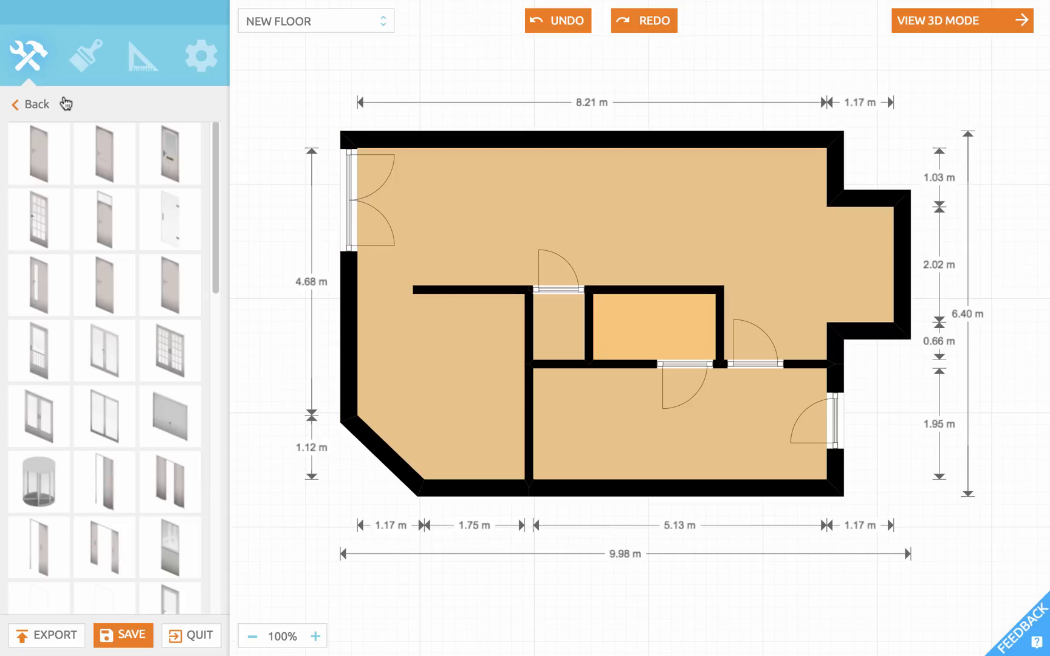
# - Place a window on the top wall of the right-hand bay and set its width to 90
pyautogui.click(34, 105)
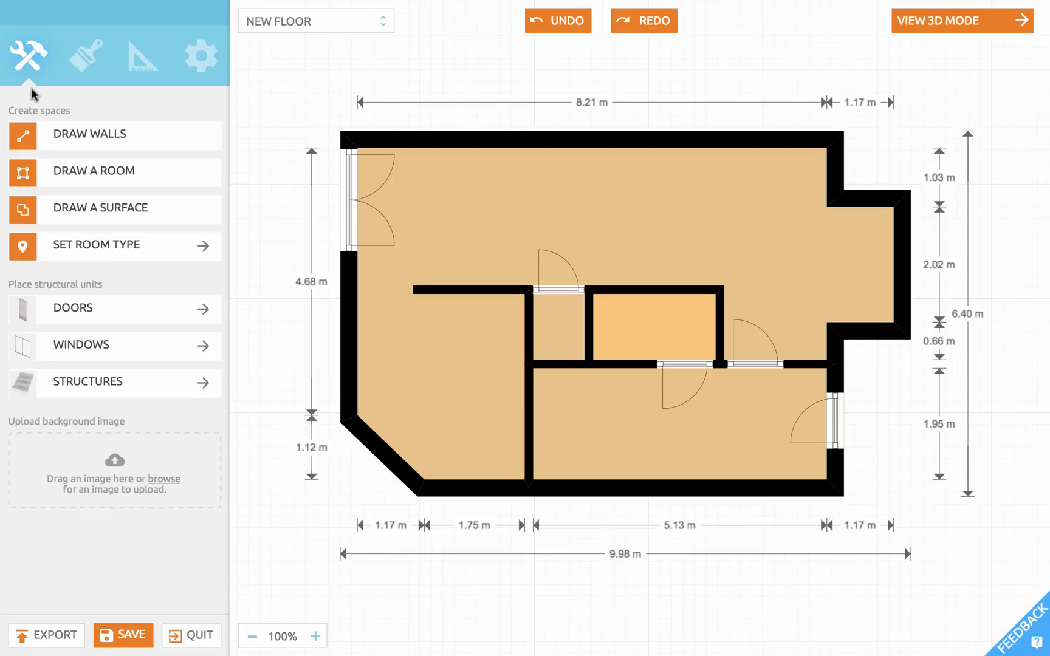
pyautogui.click(48, 353)
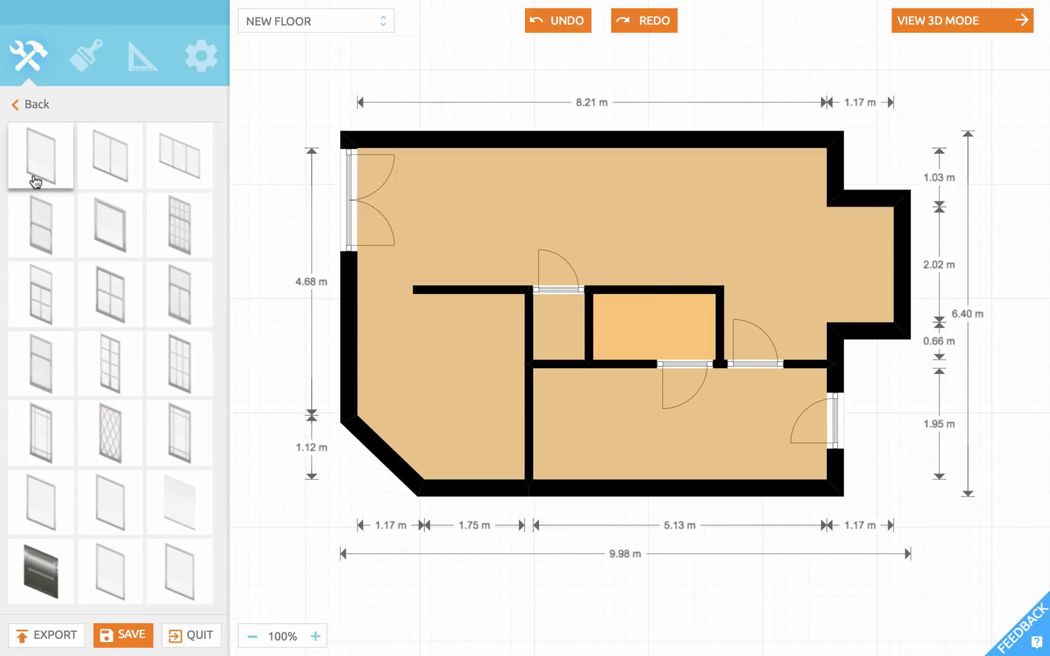
pyautogui.moveTo(35, 181); pyautogui.dragTo(872, 202)
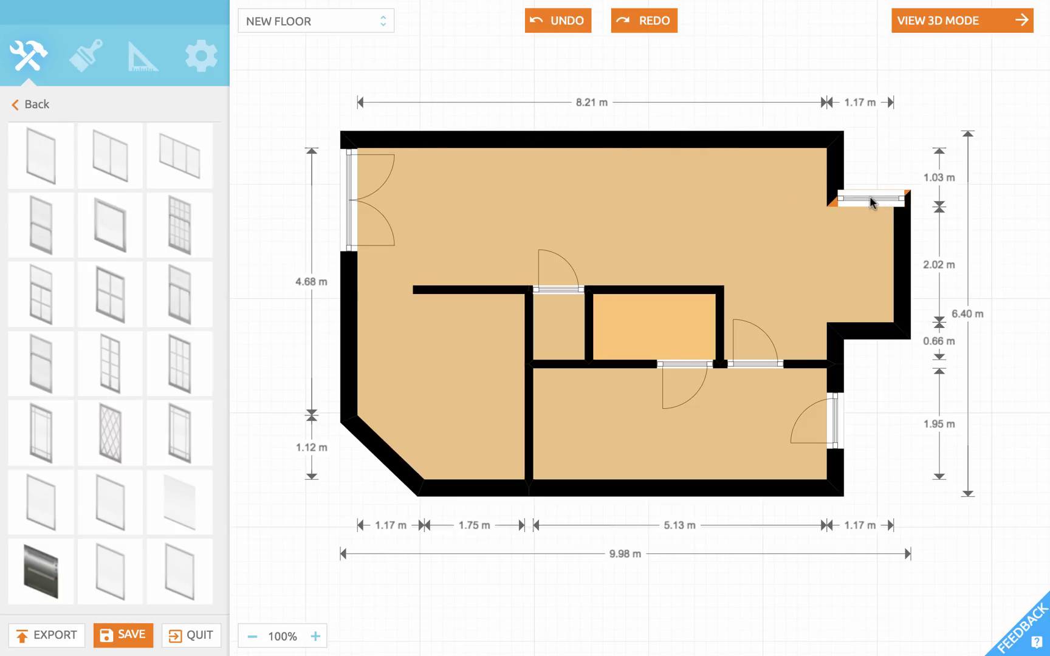
pyautogui.click(870, 202)
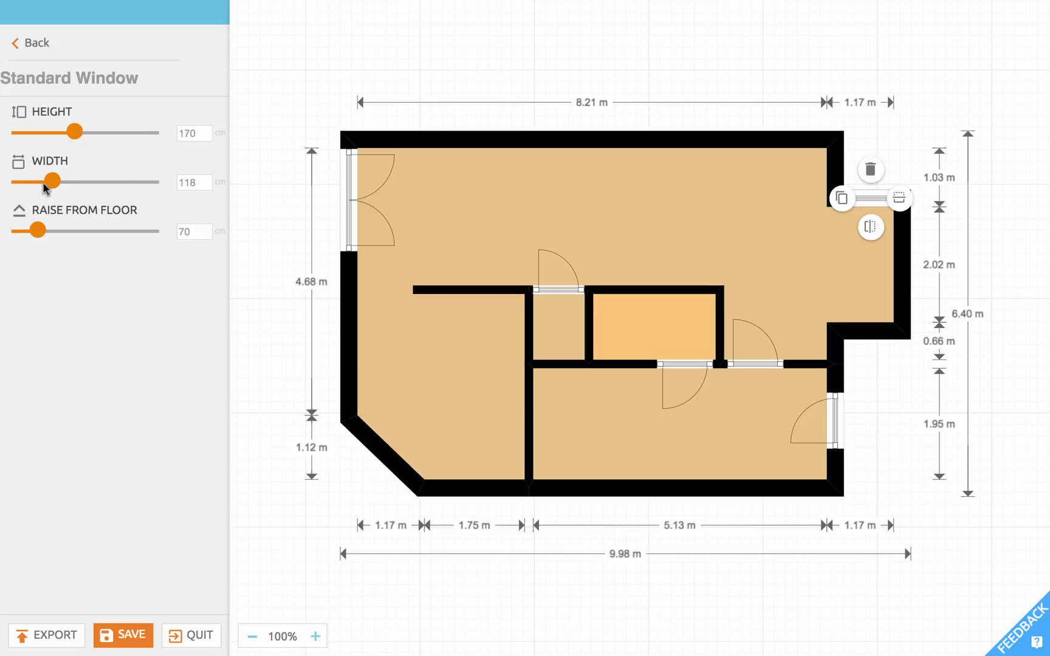
pyautogui.doubleClick(187, 183)
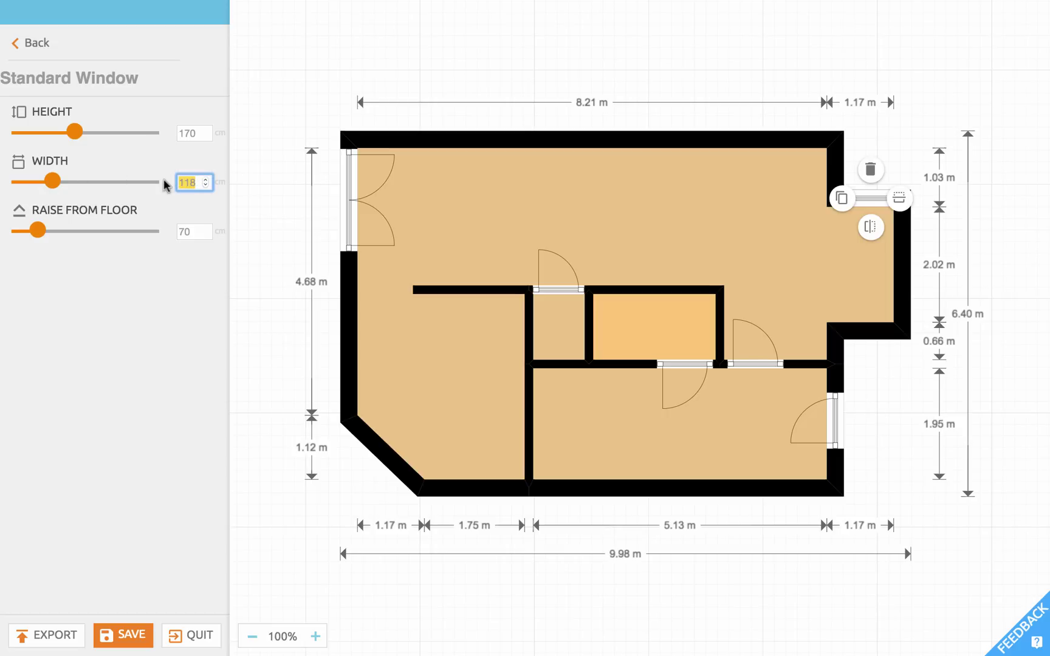
pyautogui.write('90')
# - Copy it to the bay's lower wall, add a three-pane window right and a double window in the angled wall
pyautogui.click(843, 199)
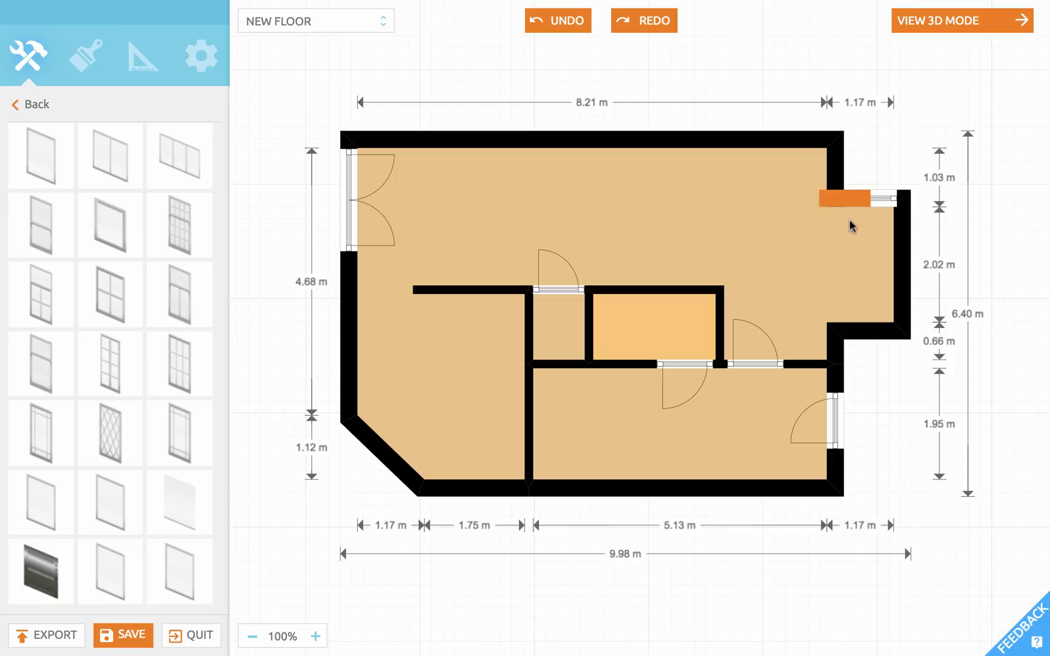
pyautogui.click(869, 333)
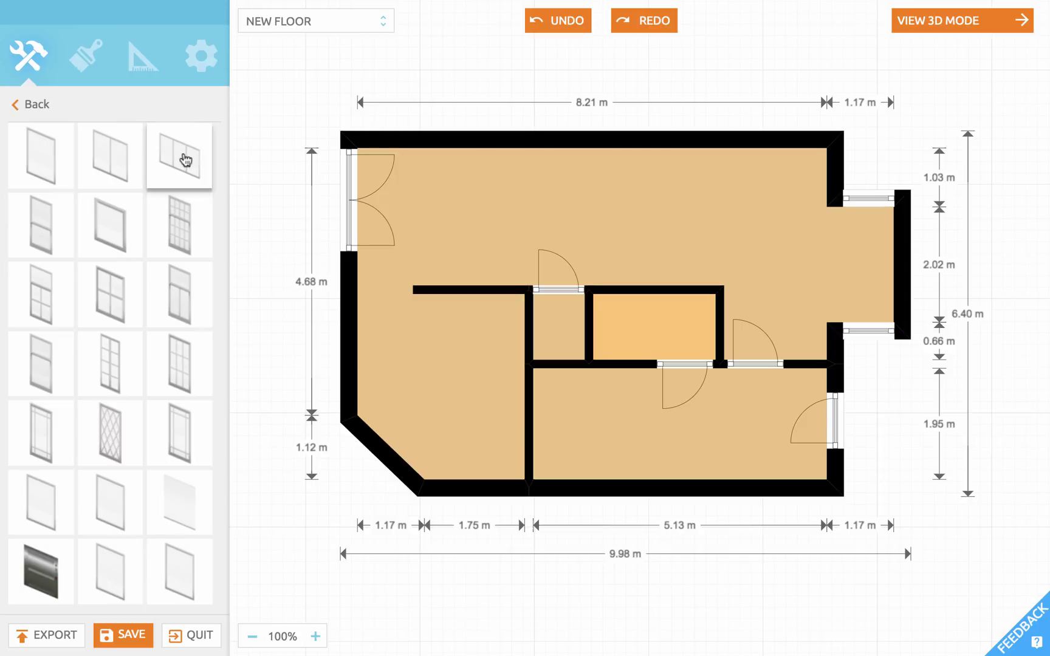
pyautogui.moveTo(184, 161); pyautogui.dragTo(914, 265)
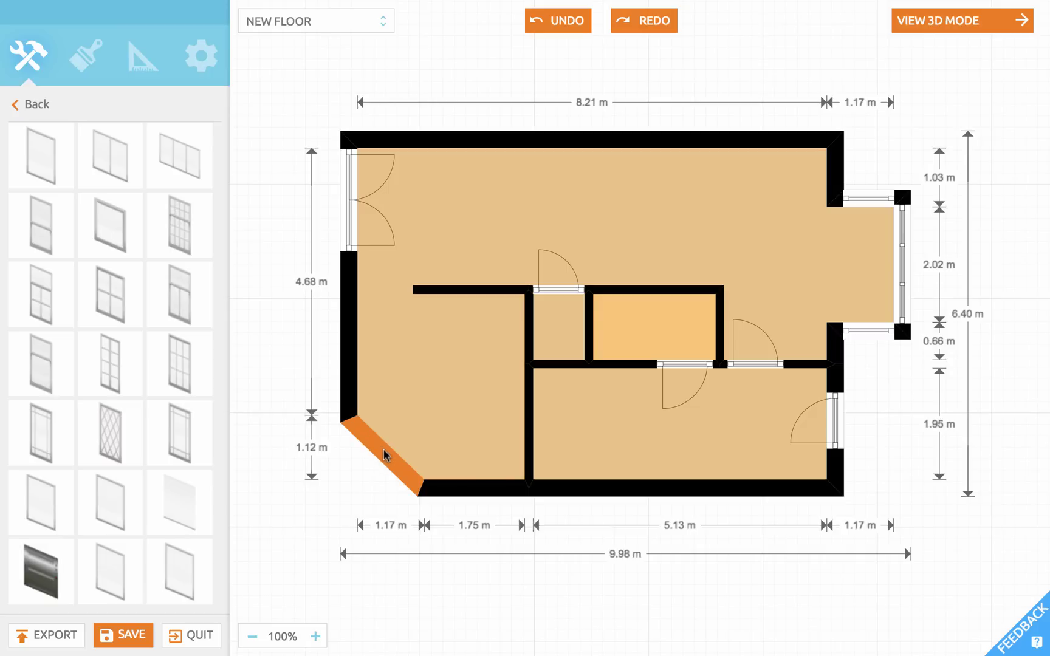
pyautogui.moveTo(101, 164); pyautogui.dragTo(368, 467)
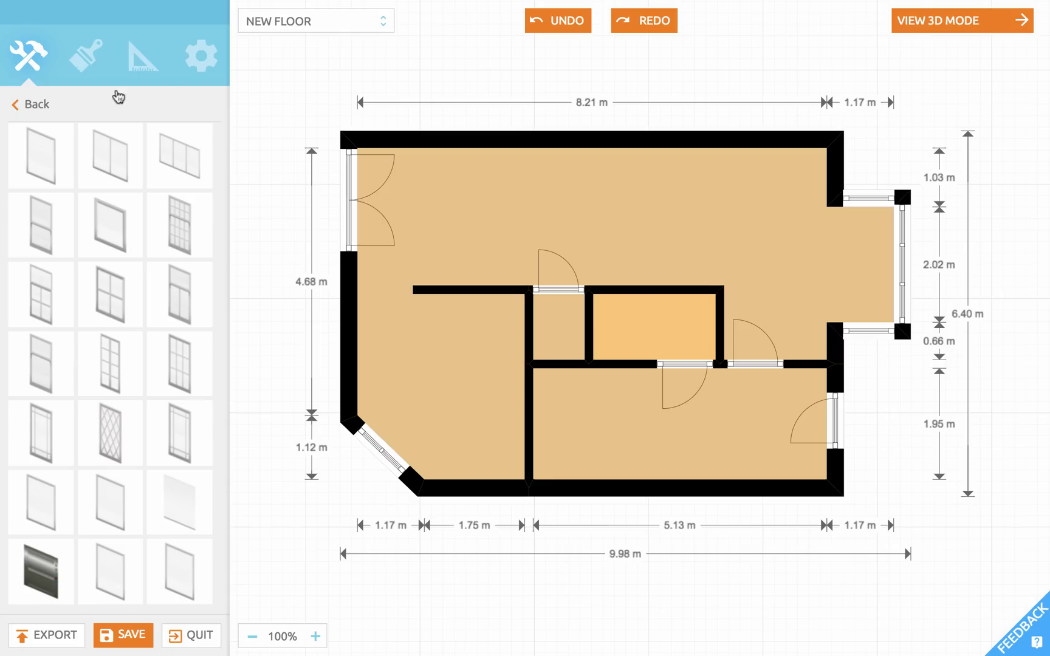
# - Place a straight staircase from the Structures catalogue into the lower room
pyautogui.click(40, 104)
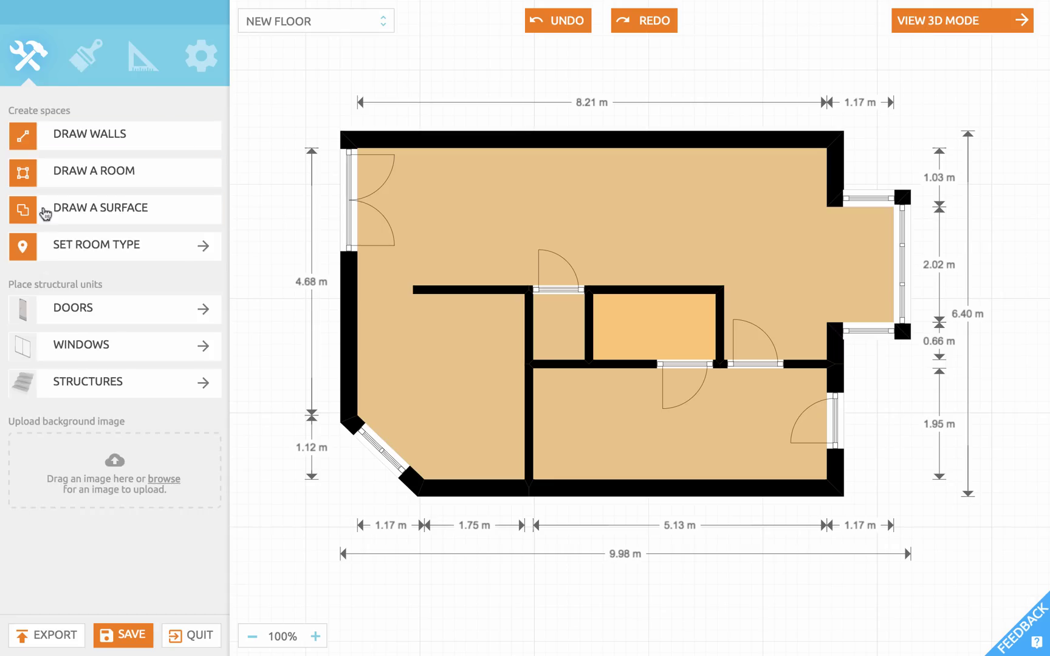
pyautogui.click(91, 389)
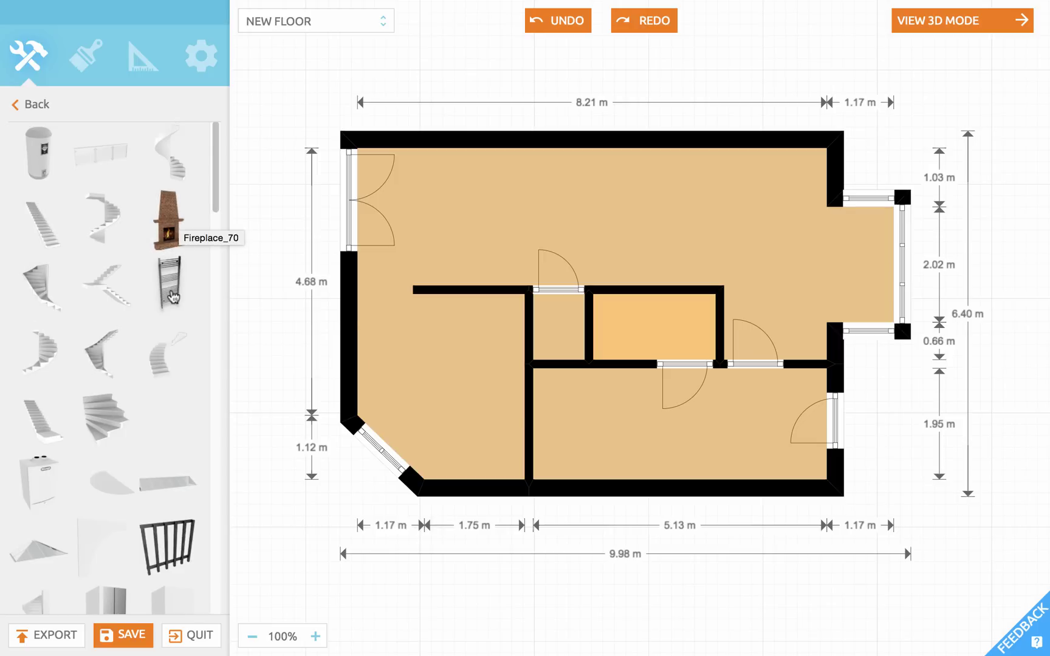
pyautogui.moveTo(219, 201); pyautogui.dragTo(218, 254)
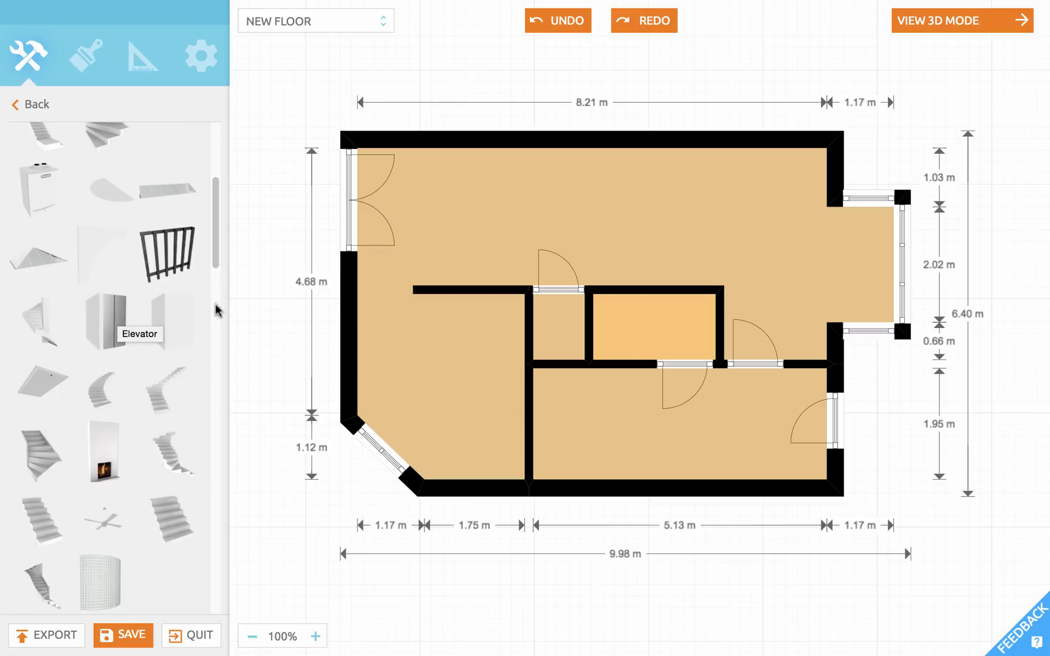
pyautogui.moveTo(220, 258); pyautogui.dragTo(220, 378)
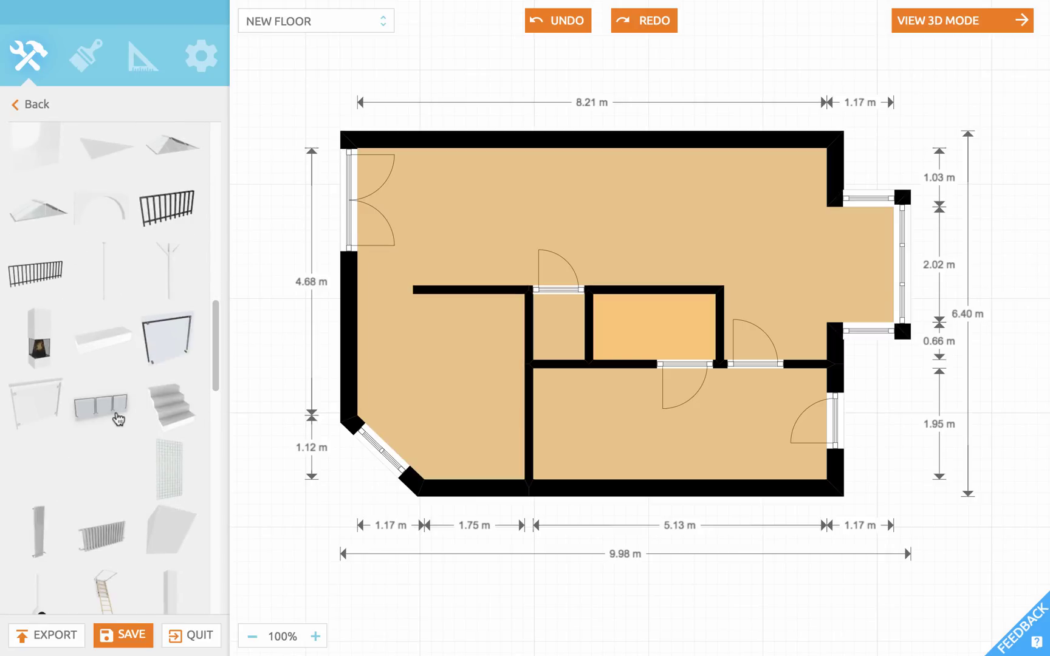
pyautogui.scroll(-10, 106, 365)
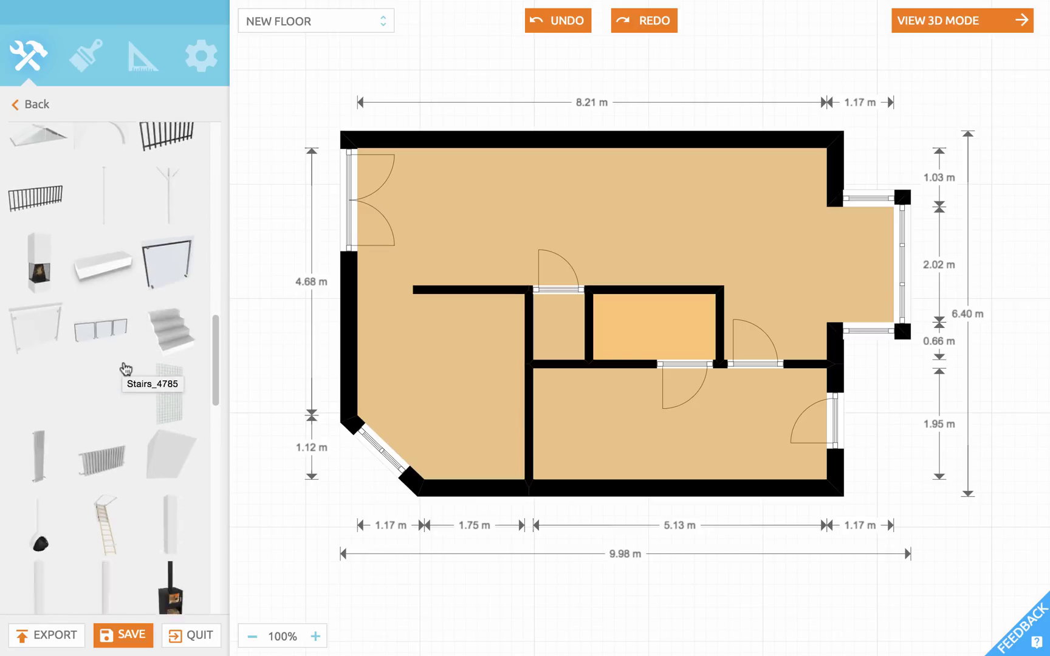
pyautogui.scroll(15, 122, 368)
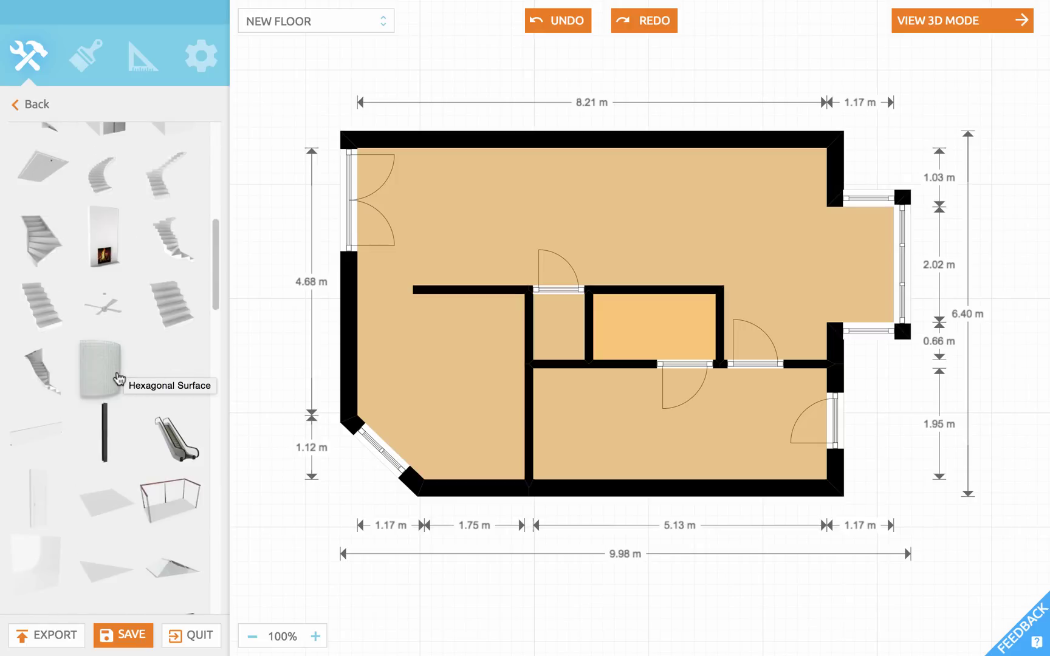
pyautogui.moveTo(44, 220); pyautogui.dragTo(636, 445)
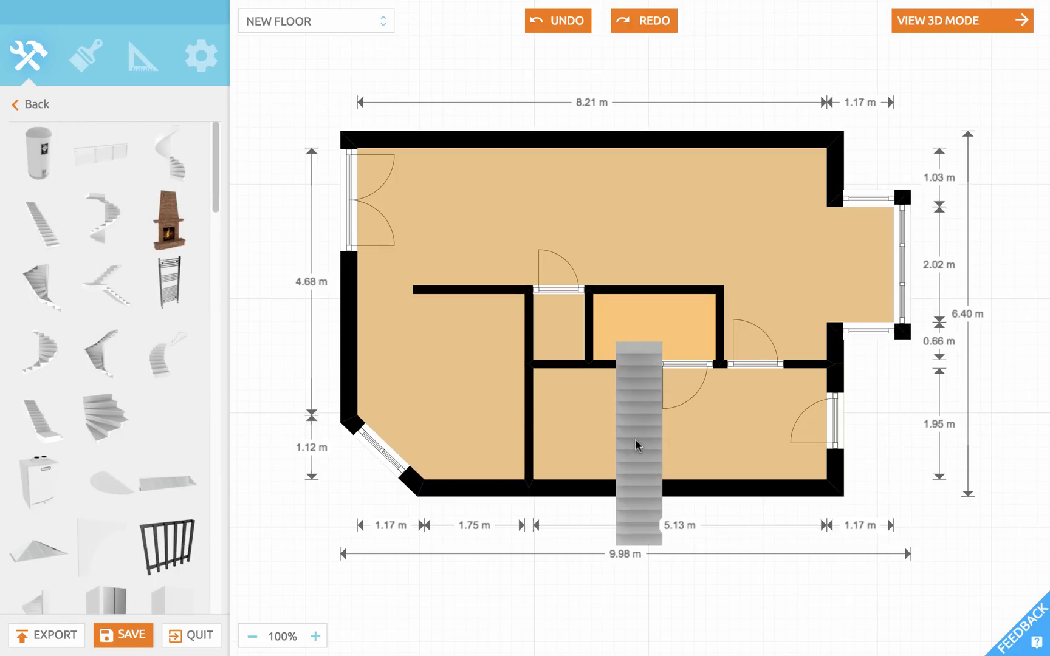
# - Rotate the straight staircase horizontal and move it down against the bottom wall
pyautogui.click(636, 446)
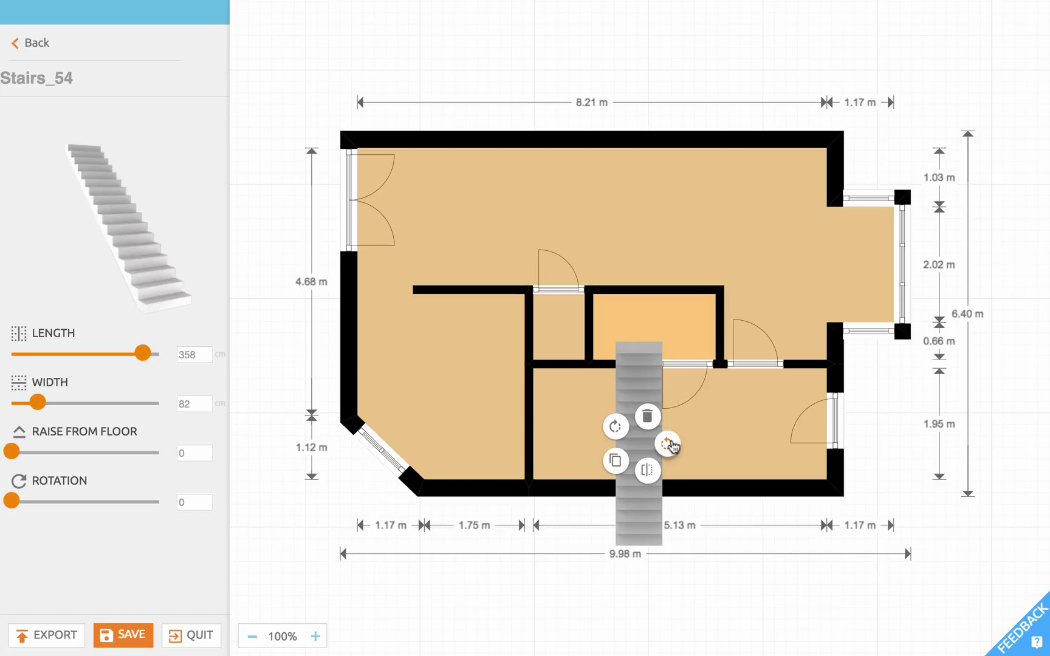
pyautogui.click(667, 442)
pyautogui.moveTo(713, 431); pyautogui.dragTo(708, 443)
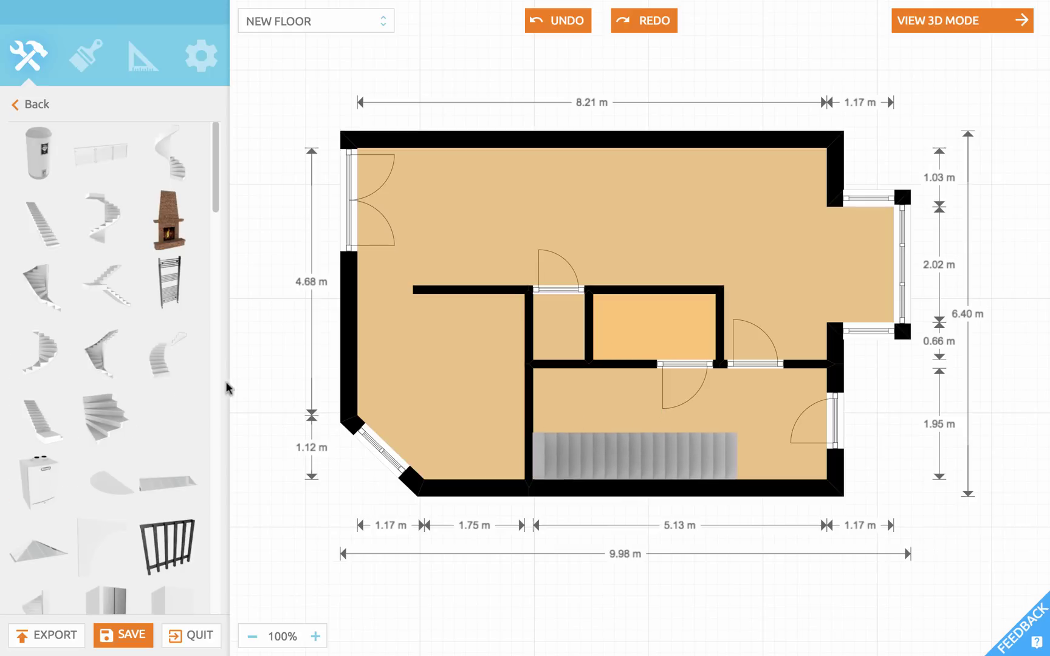
# - Try a spiral staircase, rotating and moving it into the centre room, then delete it
pyautogui.moveTo(167, 355); pyautogui.dragTo(419, 371)
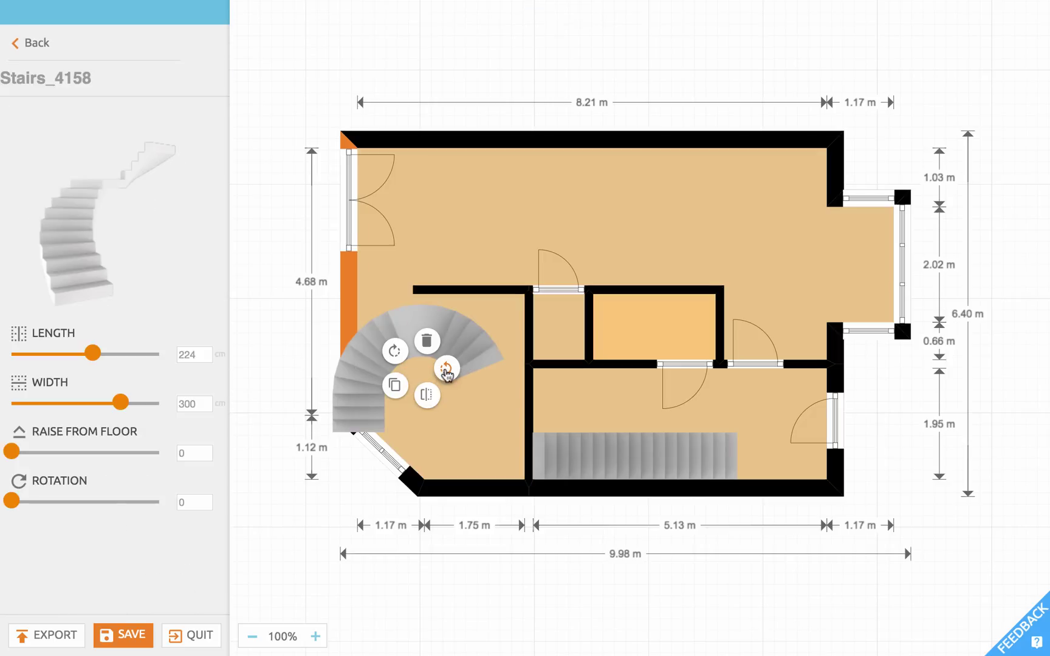
pyautogui.click(446, 368)
pyautogui.click(403, 413)
pyautogui.moveTo(403, 413); pyautogui.dragTo(570, 436)
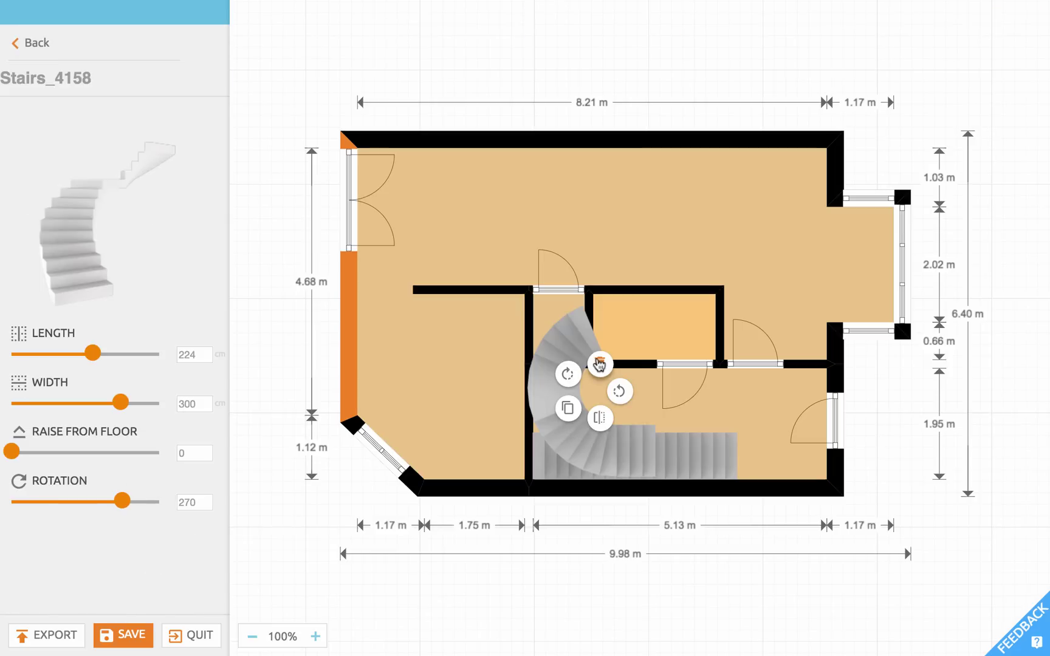
pyautogui.click(599, 364)
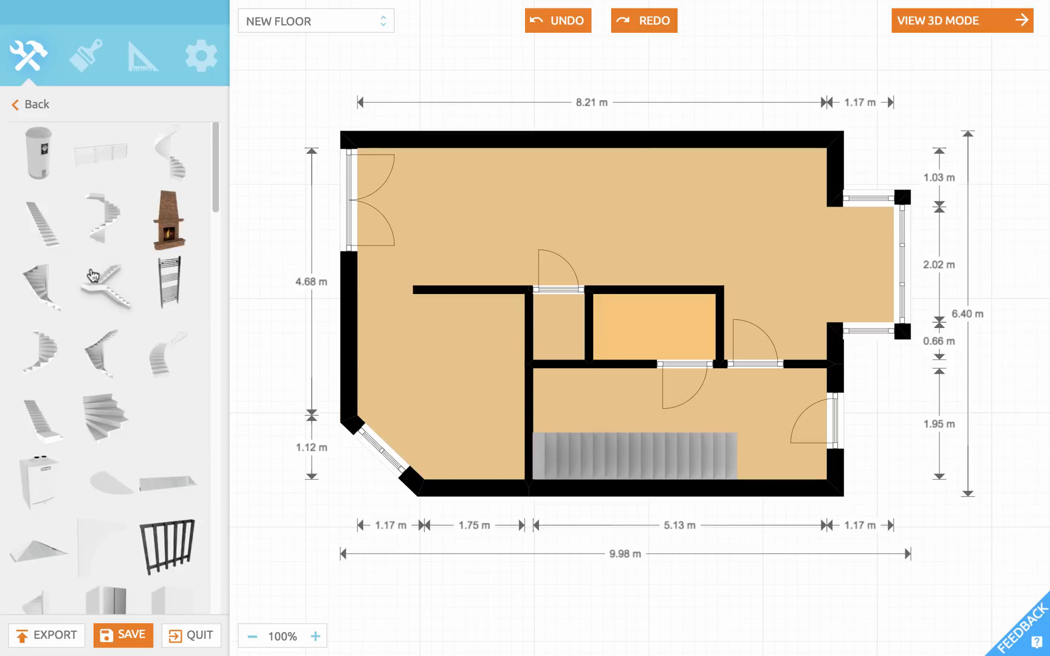
# - Add a 195 × 258 cm U-shaped staircase to the lower room and delete the straight Stairs_54
pyautogui.moveTo(92, 277); pyautogui.dragTo(588, 415)
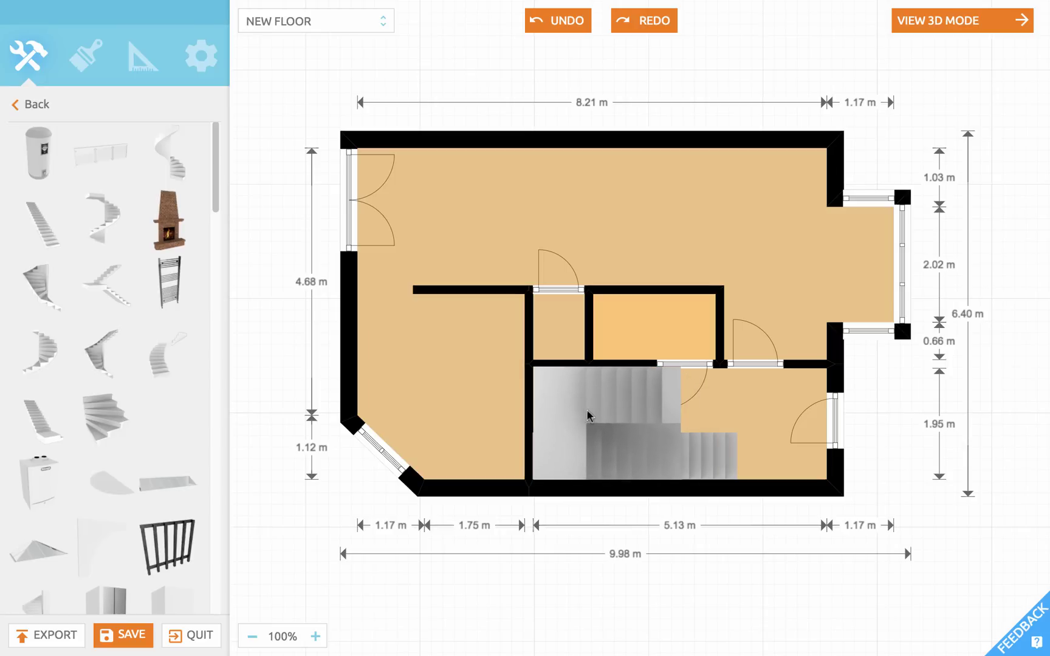
pyautogui.click(715, 456)
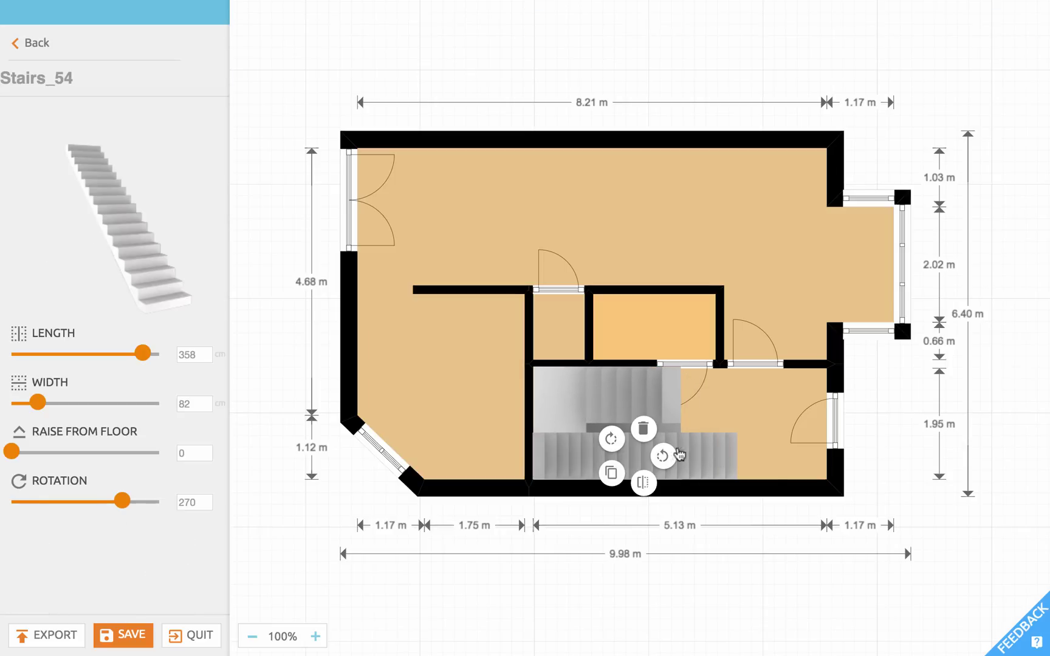
pyautogui.click(643, 430)
pyautogui.click(639, 429)
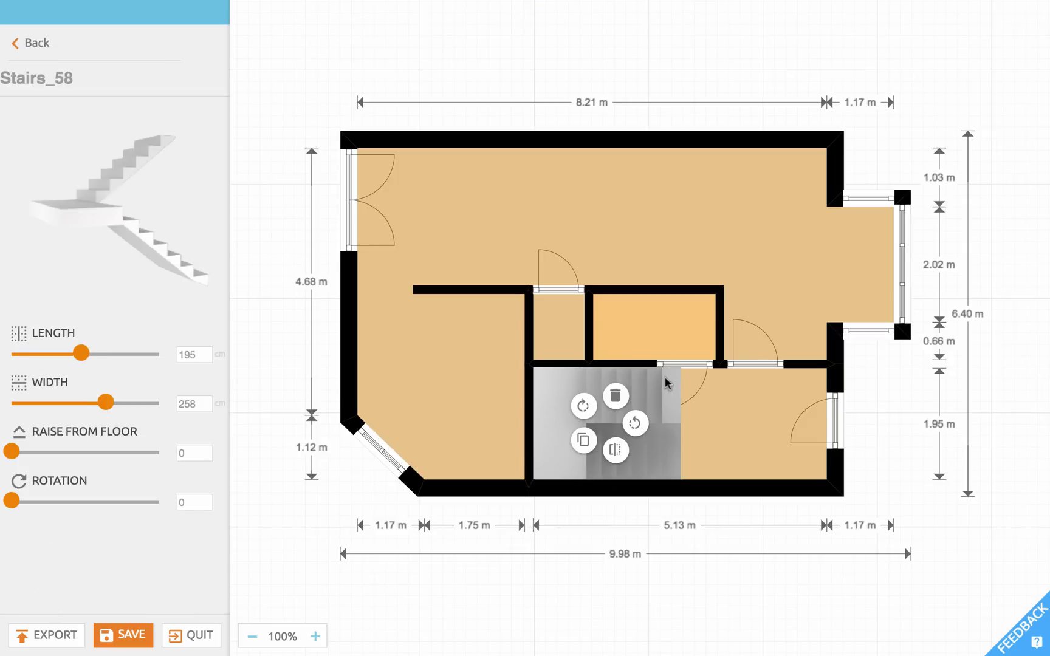
pyautogui.click(314, 553)
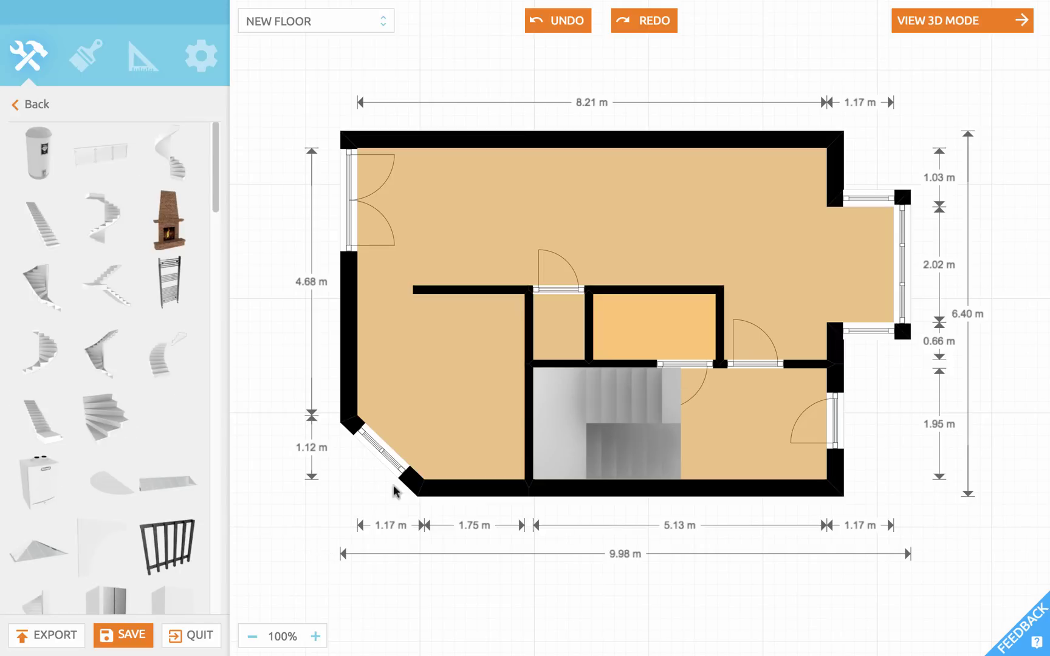
# - In the plan's general settings, step the Wall Section Height up from 220 to 230 cm
pyautogui.click(689, 367)
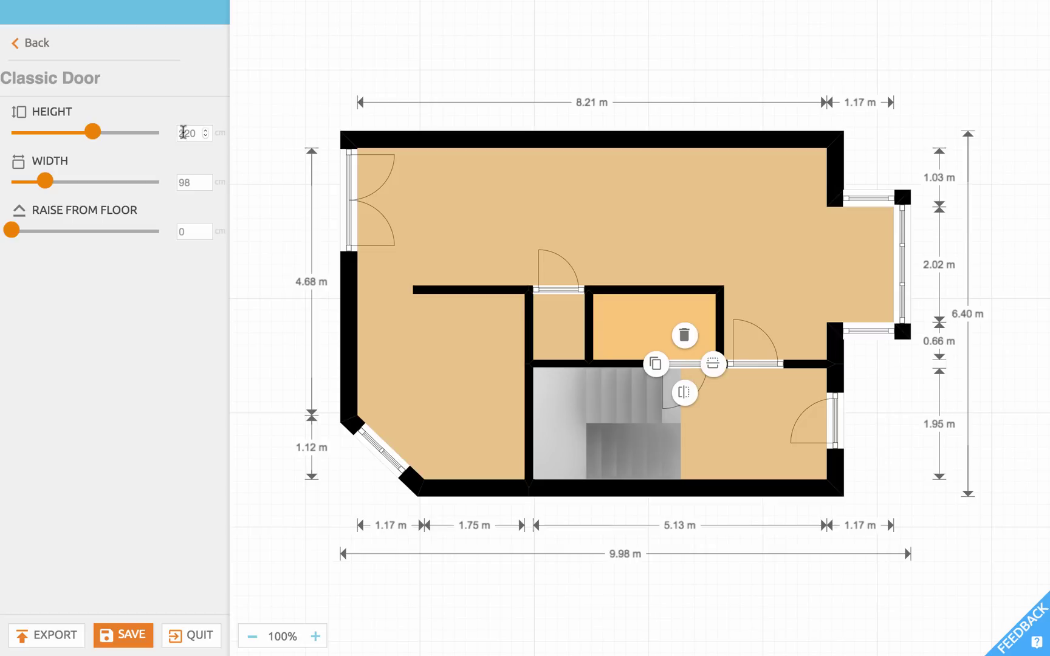
pyautogui.click(262, 223)
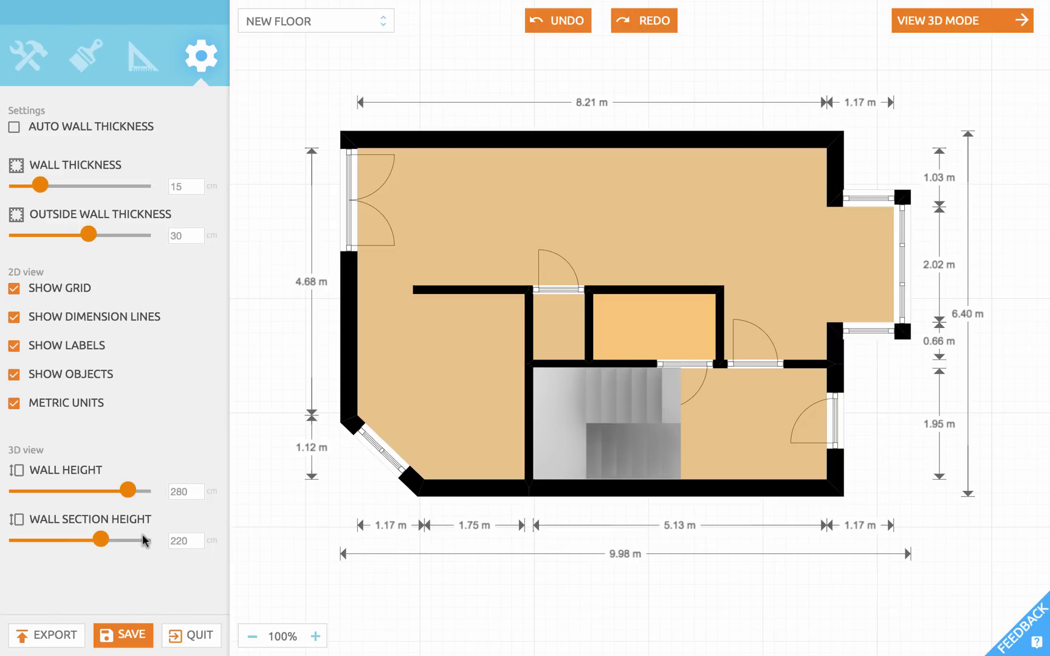
pyautogui.click(198, 539)
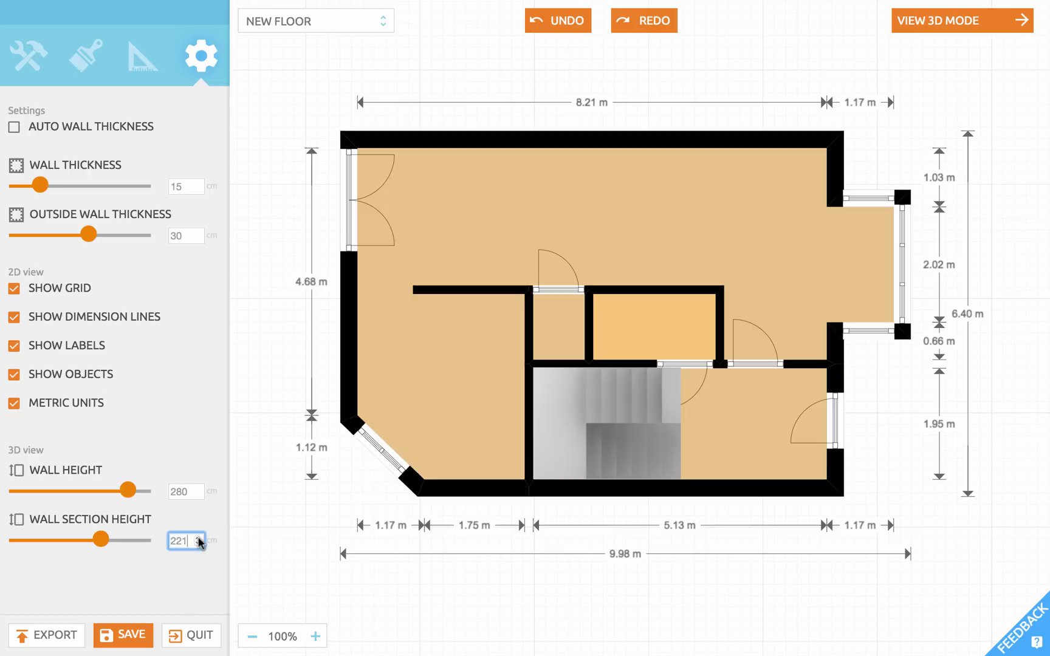
pyautogui.click(198, 538)
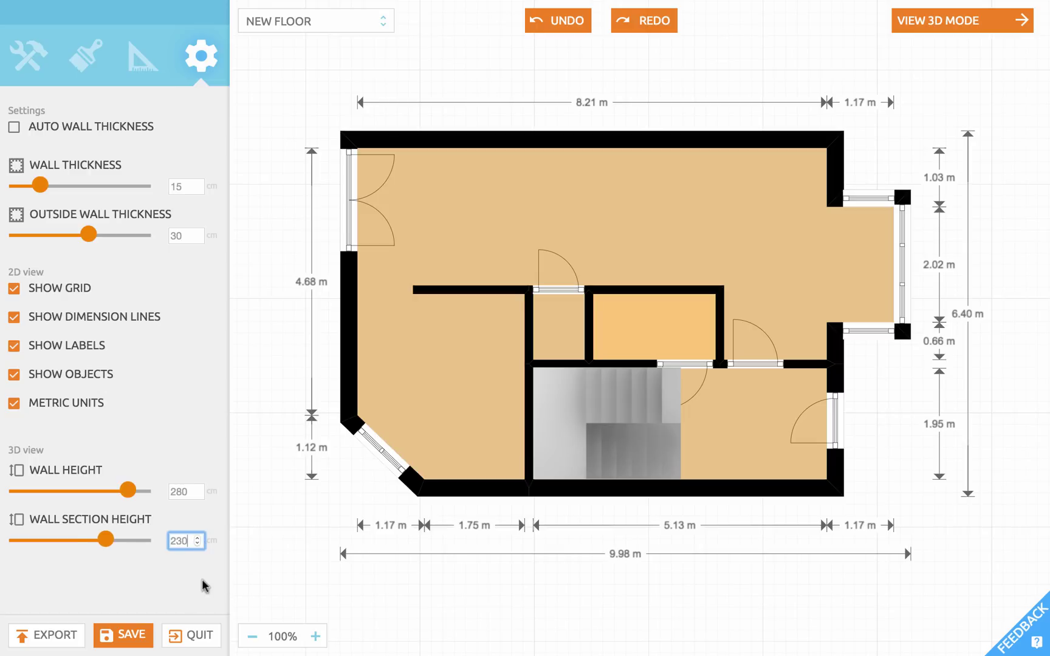